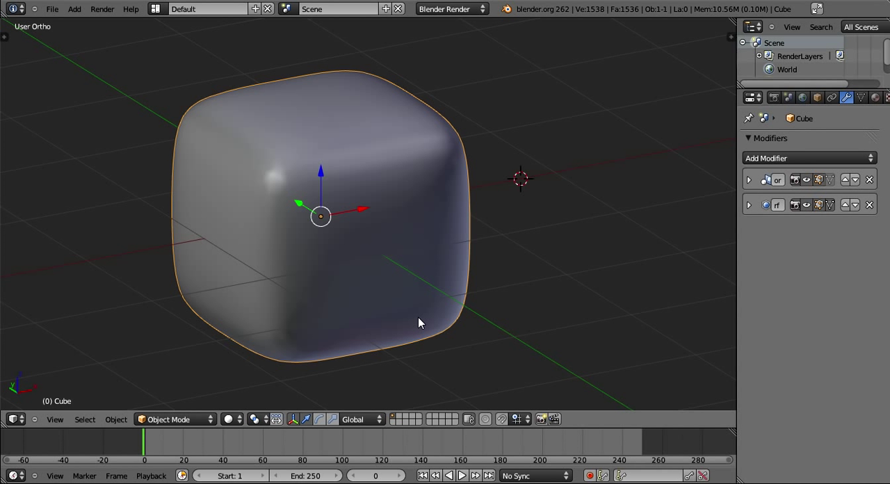
Expand the cube's subdivision surface modifier to view its settings.
{"action": "middle_click_drag", "start_coordinate": [418, 318], "coordinate": [414, 228]}
{"action": "scroll", "coordinate": [413, 227], "scroll_direction": "down", "scroll_amount": 8}
{"action": "scroll", "coordinate": [399, 246], "scroll_direction": "up", "scroll_amount": 8}
{"action": "middle_click_drag", "start_coordinate": [359, 223], "coordinate": [749, 206]}
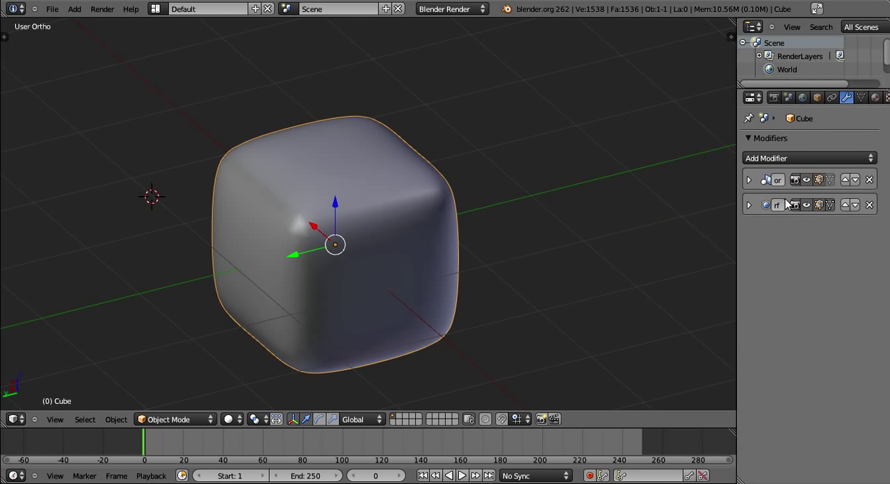
{"action": "left_click", "coordinate": [750, 205]}
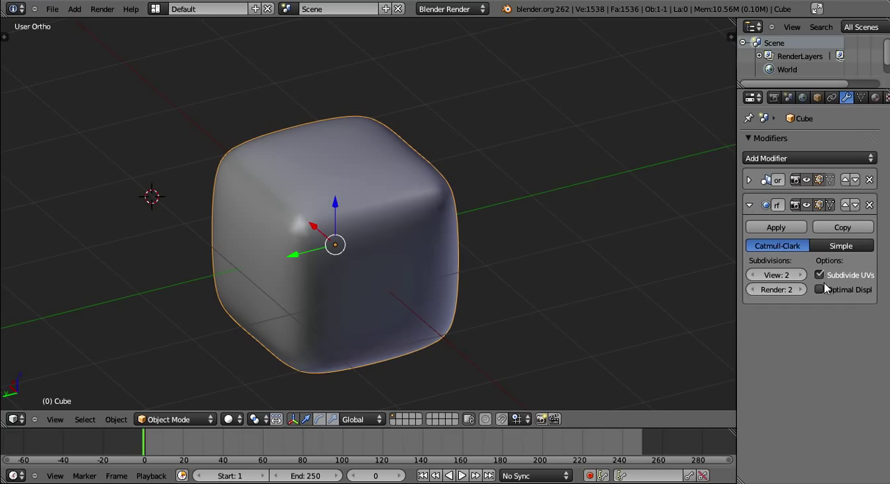
Enable Optimal Display on the subdivision modifier while viewing the cube in wireframe, and return to solid shading.
{"action": "key", "text": "z"}
{"action": "mouse_move", "coordinate": [580, 298]}
{"action": "middle_mouse_down"}
{"action": "mouse_move", "coordinate": [594, 264]}
{"action": "mouse_move", "coordinate": [545, 277]}
{"action": "mouse_move", "coordinate": [477, 276]}
{"action": "mouse_move", "coordinate": [489, 310]}
{"action": "mouse_move", "coordinate": [536, 272]}
{"action": "mouse_move", "coordinate": [415, 309]}
{"action": "mouse_move", "coordinate": [474, 321]}
{"action": "mouse_move", "coordinate": [471, 332]}
{"action": "mouse_move", "coordinate": [430, 331]}
{"action": "mouse_move", "coordinate": [455, 331]}
{"action": "mouse_move", "coordinate": [478, 298]}
{"action": "mouse_move", "coordinate": [466, 284]}
{"action": "mouse_move", "coordinate": [596, 296]}
{"action": "mouse_move", "coordinate": [569, 300]}
{"action": "mouse_move", "coordinate": [525, 342]}
{"action": "mouse_move", "coordinate": [557, 296]}
{"action": "mouse_move", "coordinate": [588, 279]}
{"action": "mouse_move", "coordinate": [497, 302]}
{"action": "mouse_move", "coordinate": [496, 316]}
{"action": "middle_mouse_up"}
{"action": "key", "text": "z"}
{"action": "key", "text": "z"}
{"action": "key", "text": "Tab"}
{"action": "key", "text": "Tab"}
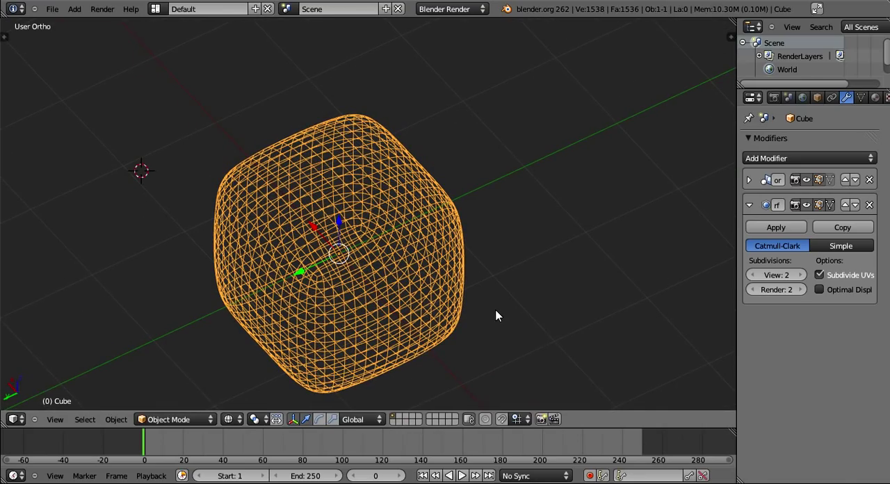
{"action": "middle_click_drag", "start_coordinate": [496, 316], "coordinate": [494, 316]}
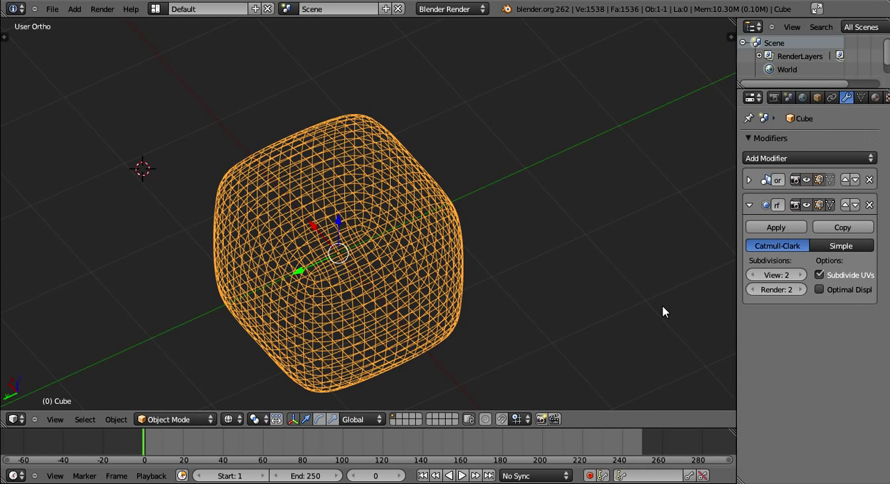
{"action": "left_click", "coordinate": [820, 290]}
{"action": "mouse_move", "coordinate": [495, 277]}
{"action": "middle_mouse_down"}
{"action": "mouse_move", "coordinate": [521, 221]}
{"action": "mouse_move", "coordinate": [545, 267]}
{"action": "mouse_move", "coordinate": [515, 280]}
{"action": "mouse_move", "coordinate": [541, 268]}
{"action": "mouse_move", "coordinate": [587, 275]}
{"action": "mouse_move", "coordinate": [560, 285]}
{"action": "mouse_move", "coordinate": [515, 280]}
{"action": "mouse_move", "coordinate": [473, 239]}
{"action": "mouse_move", "coordinate": [558, 262]}
{"action": "mouse_move", "coordinate": [491, 284]}
{"action": "mouse_move", "coordinate": [522, 264]}
{"action": "mouse_move", "coordinate": [476, 277]}
{"action": "mouse_move", "coordinate": [550, 258]}
{"action": "middle_mouse_up"}
{"action": "key", "text": "z"}
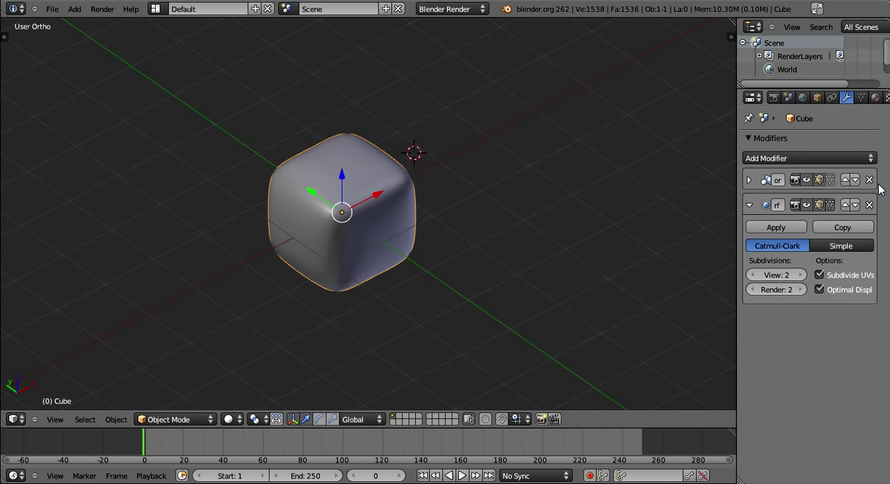
Delete the smoothed cube from the scene.
{"action": "key", "text": "x"}
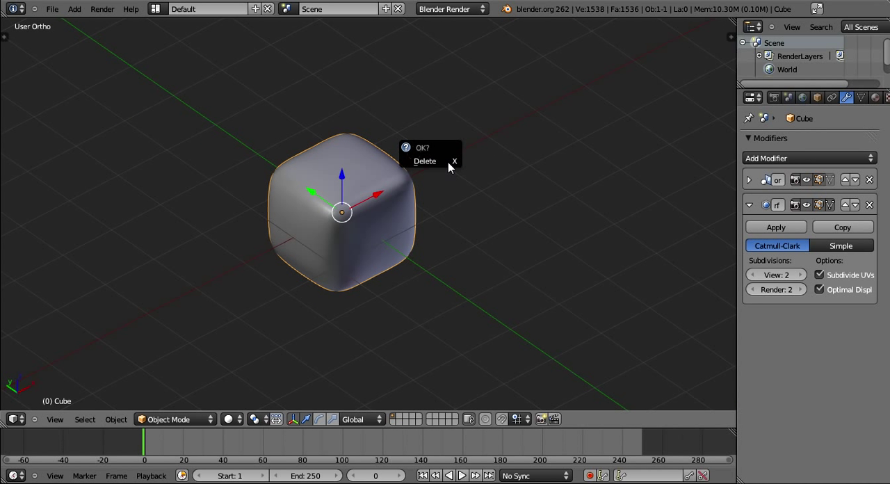
{"action": "left_click", "coordinate": [449, 163]}
{"action": "middle_click_drag", "start_coordinate": [449, 163], "coordinate": [531, 213]}
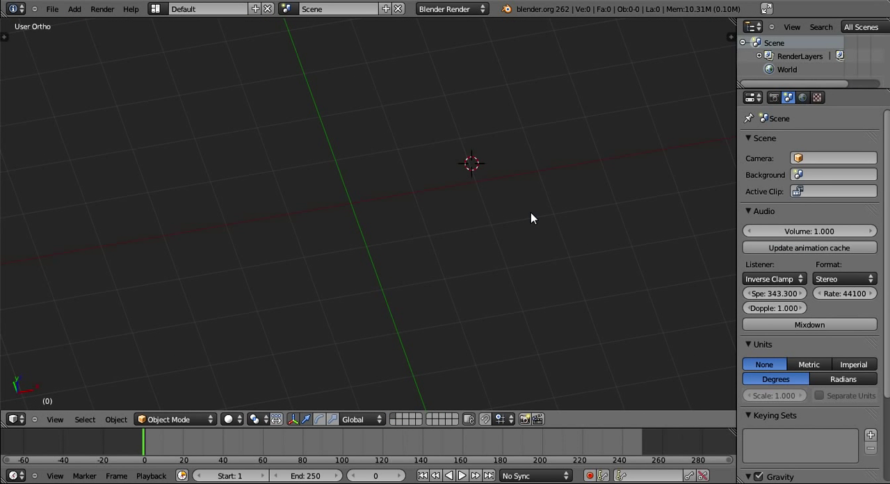
Snap the 3D cursor to the center of the scene.
{"action": "key", "text": "shift+s"}
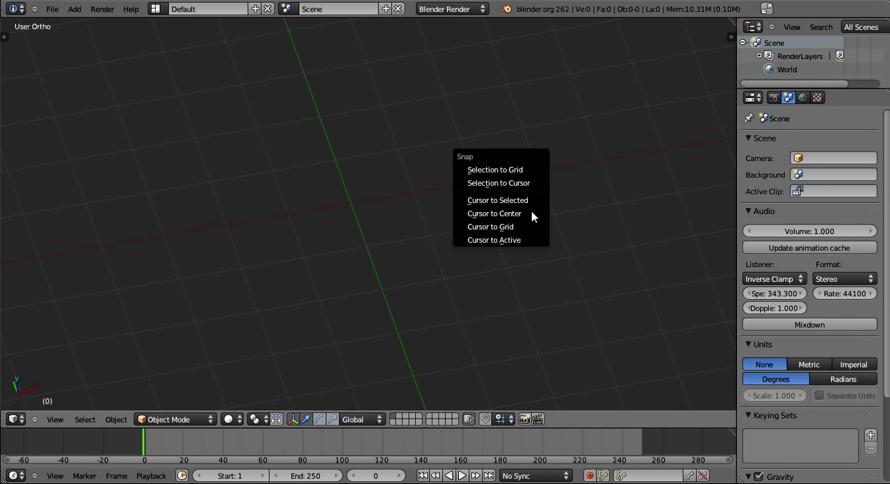
{"action": "left_click", "coordinate": [495, 214]}
{"action": "middle_click_drag", "start_coordinate": [532, 213], "coordinate": [485, 222]}
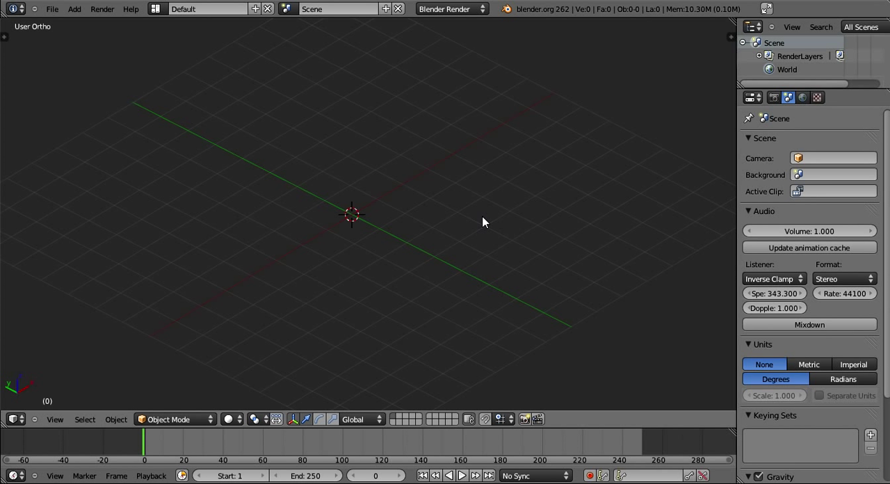
Add a mesh cube at the 3D cursor.
{"action": "middle_click_drag", "start_coordinate": [483, 217], "coordinate": [420, 201]}
{"action": "key", "text": "shift+a"}
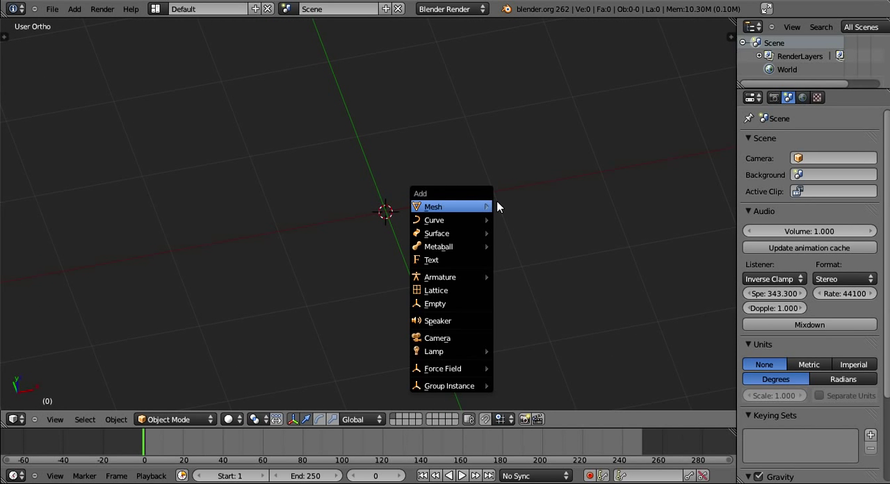
{"action": "mouse_move", "coordinate": [491, 206]}
{"action": "left_click", "coordinate": [512, 221]}
{"action": "scroll", "coordinate": [513, 223], "scroll_direction": "down", "scroll_amount": 2}
{"action": "middle_click_drag", "start_coordinate": [320, 224], "coordinate": [446, 270]}
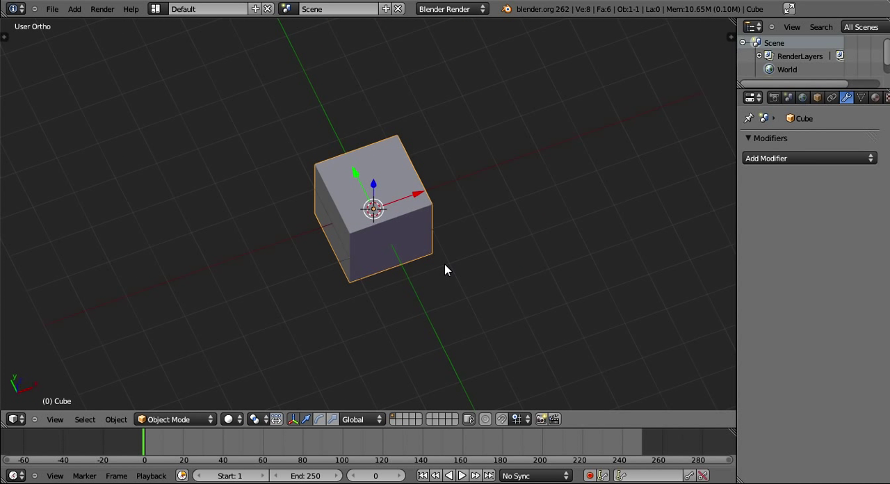
Flatten the cube by scaling it down along the Z axis.
{"action": "middle_click_drag", "start_coordinate": [446, 270], "coordinate": [612, 292]}
{"action": "key", "text": "s"}
{"action": "right_click", "coordinate": [625, 259]}
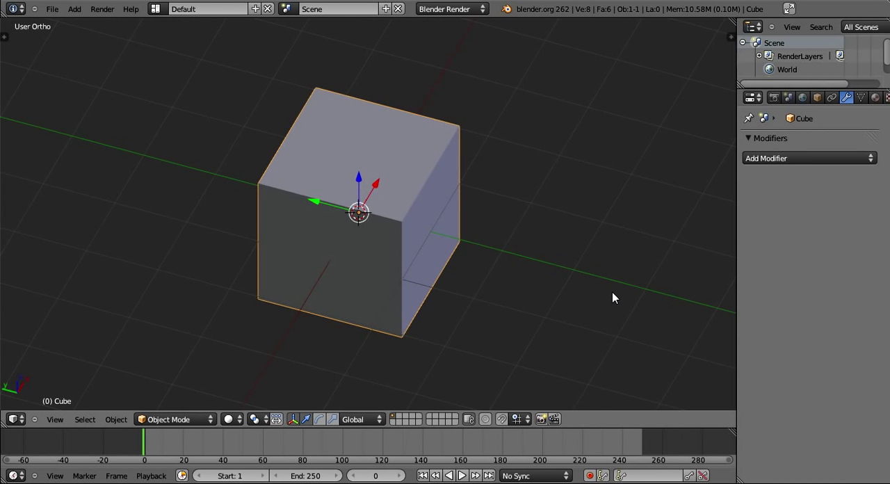
{"action": "key", "text": "s"}
{"action": "key", "text": "z"}
{"action": "left_click", "coordinate": [513, 258]}
{"action": "middle_click_drag", "start_coordinate": [513, 258], "coordinate": [612, 235]}
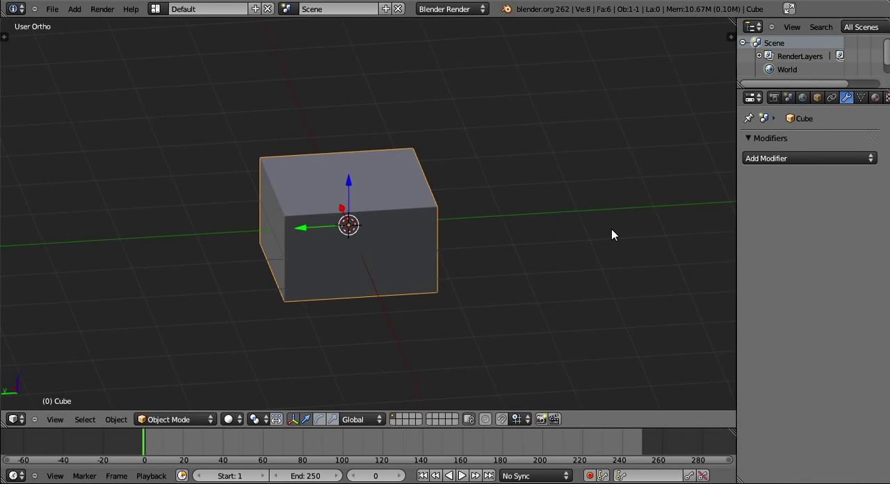
Narrow the flattened cube by scaling it down along the Y axis.
{"action": "key", "text": "s"}
{"action": "key", "text": "x"}
{"action": "right_click", "coordinate": [547, 229]}
{"action": "key", "text": "s"}
{"action": "key", "text": "y"}
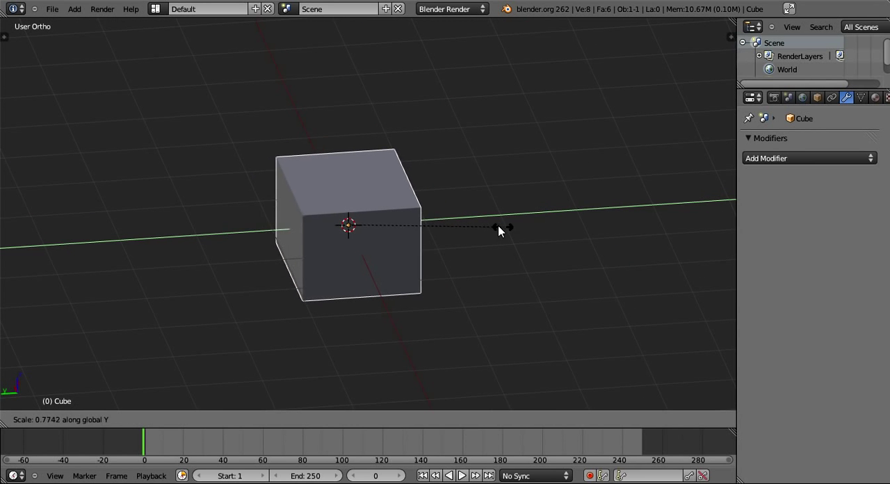
{"action": "left_click", "coordinate": [465, 221]}
{"action": "middle_click_drag", "start_coordinate": [471, 290], "coordinate": [495, 271]}
{"action": "key", "text": "s"}
{"action": "key", "text": "z"}
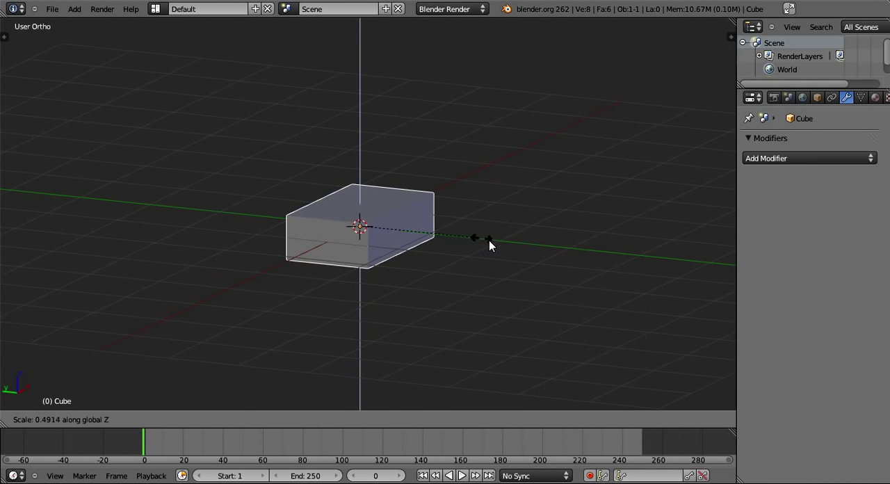
{"action": "left_click", "coordinate": [662, 304]}
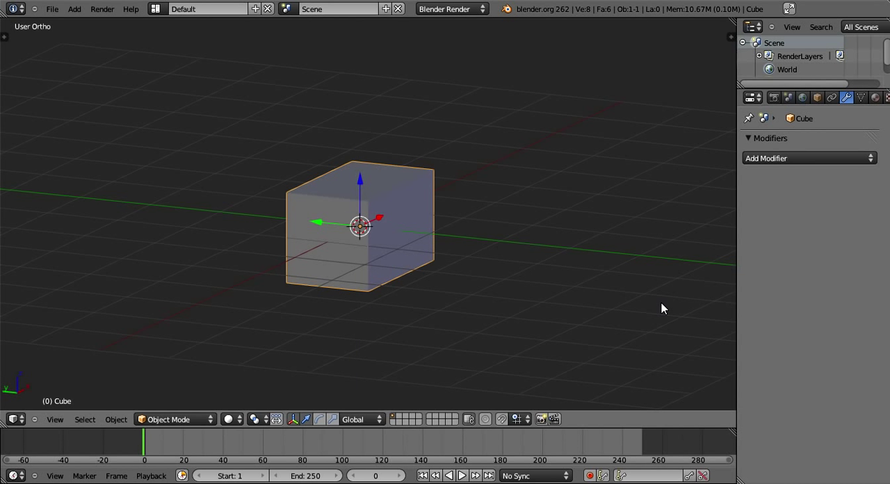
{"action": "key", "text": "s"}
{"action": "key", "text": "z"}
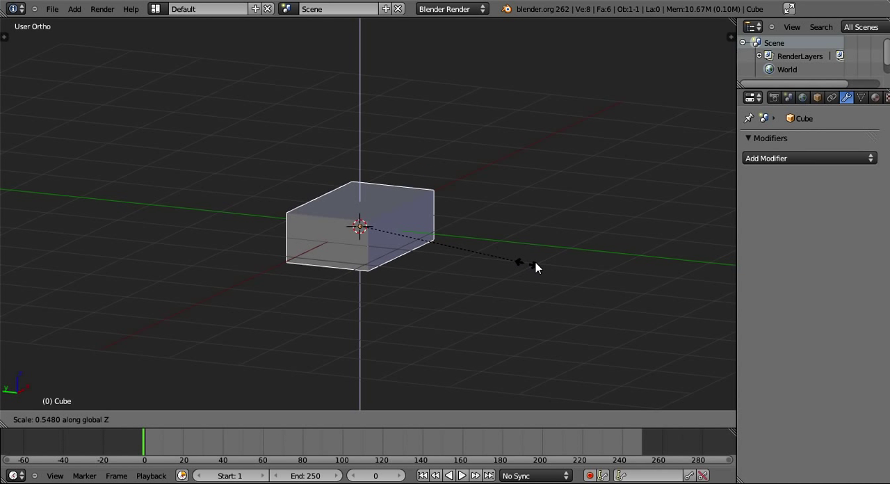
{"action": "right_click", "coordinate": [548, 258]}
Delete the stretched cube and add a new mesh cube in its place.
{"action": "key", "text": "x"}
{"action": "left_click", "coordinate": [549, 258]}
{"action": "key", "text": "shift+a"}
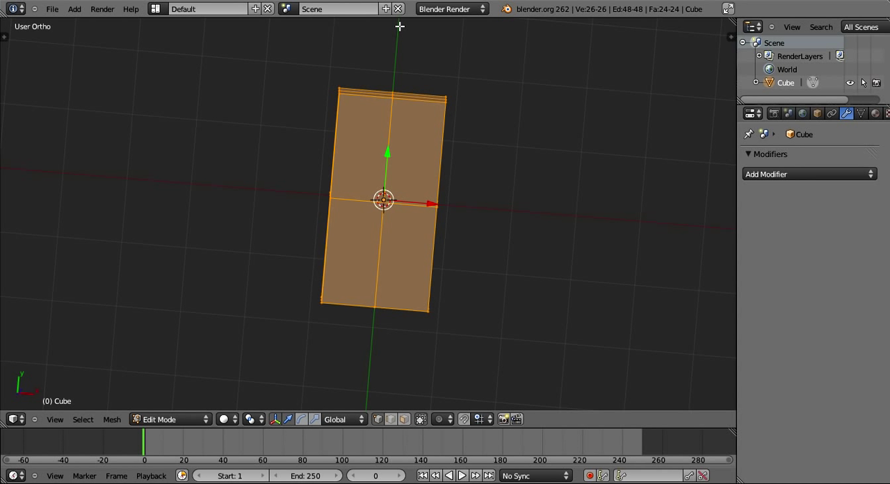
Remove the negative-X half of the subdivided block in wireframe and replace it using a Mirror modifier on the X axis.
{"action": "middle_click_drag", "start_coordinate": [400, 26], "coordinate": [401, 227]}
{"action": "key", "text": "z"}
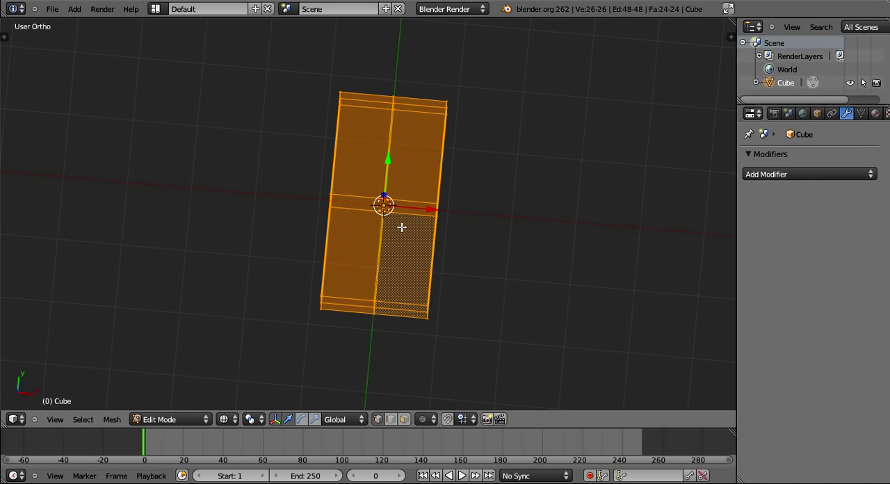
{"action": "key", "text": "a"}
{"action": "key", "text": "c"}
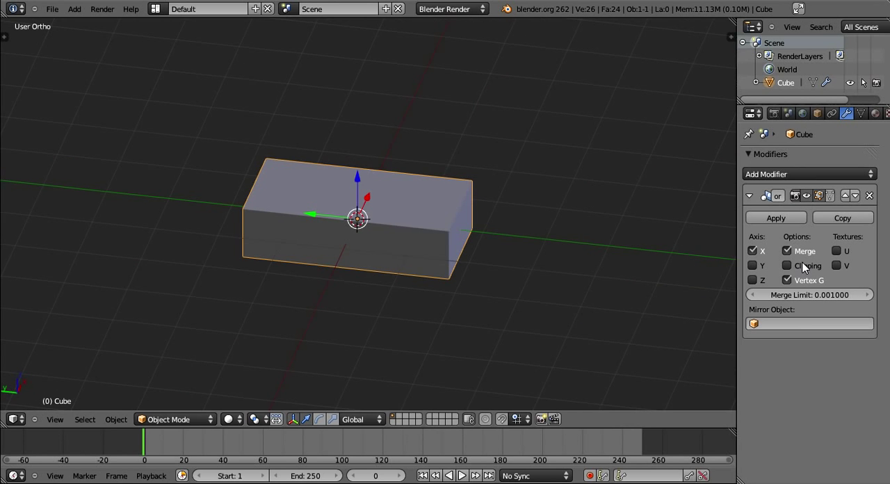
Enable Clipping on the block's Mirror modifier and enter Edit Mode in wireframe.
{"action": "left_click", "coordinate": [805, 268]}
{"action": "middle_click_drag", "start_coordinate": [540, 274], "coordinate": [464, 280]}
{"action": "key", "text": "z"}
{"action": "key", "text": "Tab"}
{"action": "scroll", "coordinate": [443, 287], "scroll_direction": "up", "scroll_amount": 4}
Try moving the middle top vertex on the mirror seam, with the mesh in solid shading.
{"action": "right_click", "coordinate": [388, 165]}
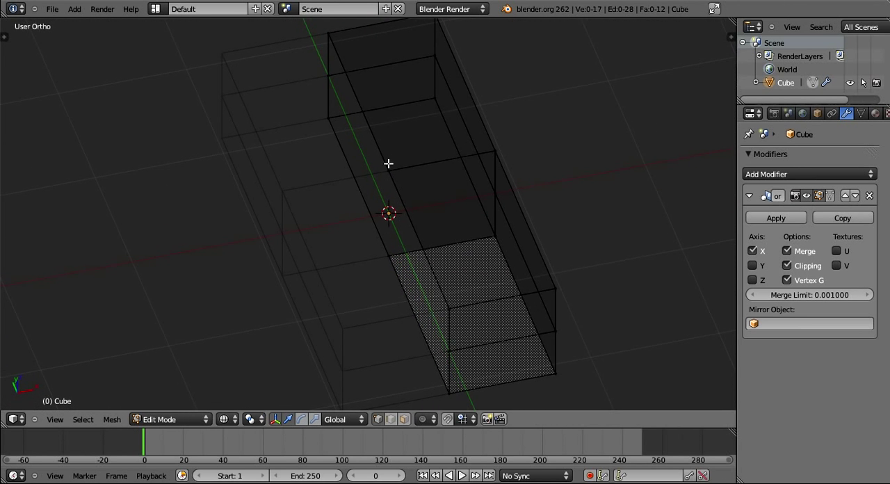
{"action": "key", "text": "z"}
{"action": "key", "text": "g"}
{"action": "right_click", "coordinate": [470, 200]}
{"action": "middle_click_drag", "start_coordinate": [470, 202], "coordinate": [487, 278]}
{"action": "scroll", "coordinate": [403, 299], "scroll_direction": "down", "scroll_amount": 5}
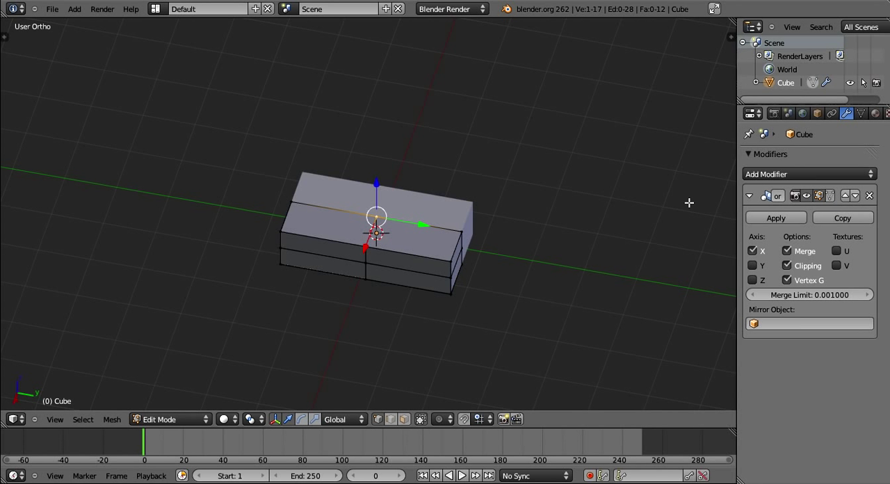
Deselect everything and circle-select the six vertices of the block's end face at negative Y.
{"action": "middle_click_drag", "start_coordinate": [689, 200], "coordinate": [477, 199]}
{"action": "middle_click_drag", "start_coordinate": [439, 259], "coordinate": [459, 239], "text": "shift"}
{"action": "scroll", "coordinate": [460, 239], "scroll_direction": "up", "scroll_amount": 2}
{"action": "scroll", "coordinate": [394, 235], "scroll_direction": "up", "scroll_amount": 2}
{"action": "scroll", "coordinate": [395, 234], "scroll_direction": "down", "scroll_amount": 2}
{"action": "key", "text": "a"}
{"action": "scroll", "coordinate": [395, 235], "scroll_direction": "down", "scroll_amount": 3}
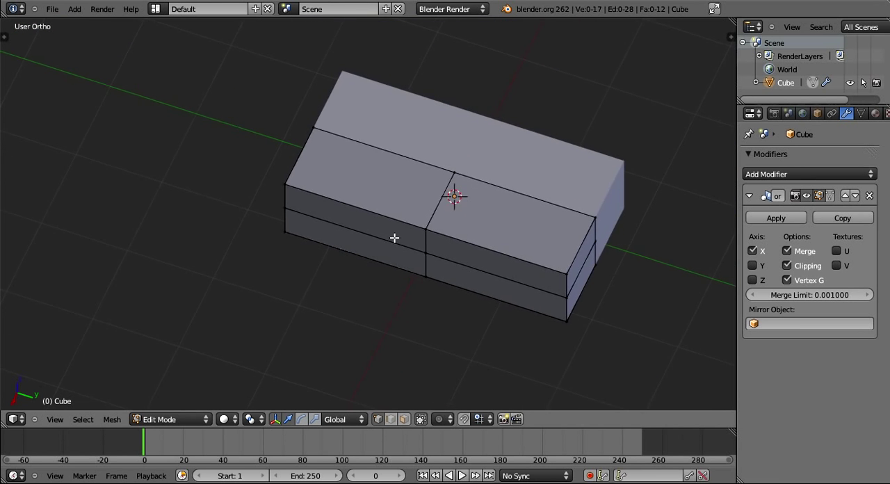
{"action": "middle_click_drag", "start_coordinate": [395, 238], "coordinate": [509, 226]}
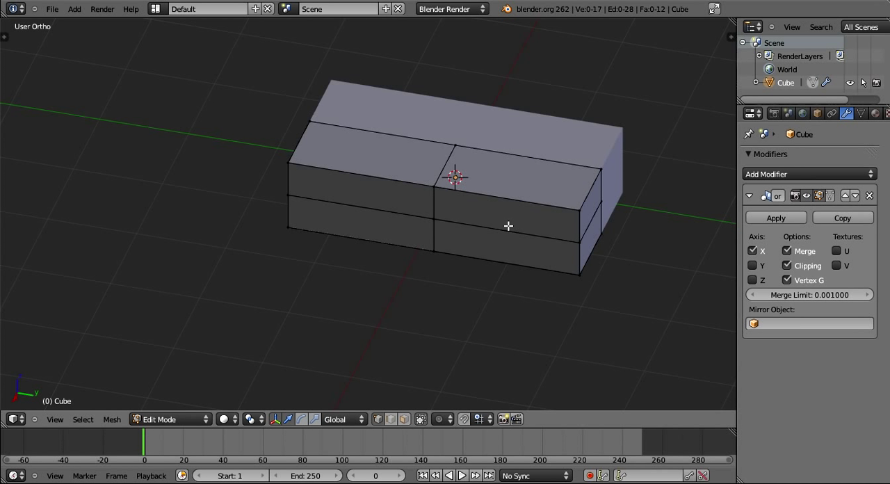
{"action": "middle_click_drag", "start_coordinate": [509, 226], "coordinate": [375, 212]}
{"action": "scroll", "coordinate": [382, 213], "scroll_direction": "up", "scroll_amount": 3}
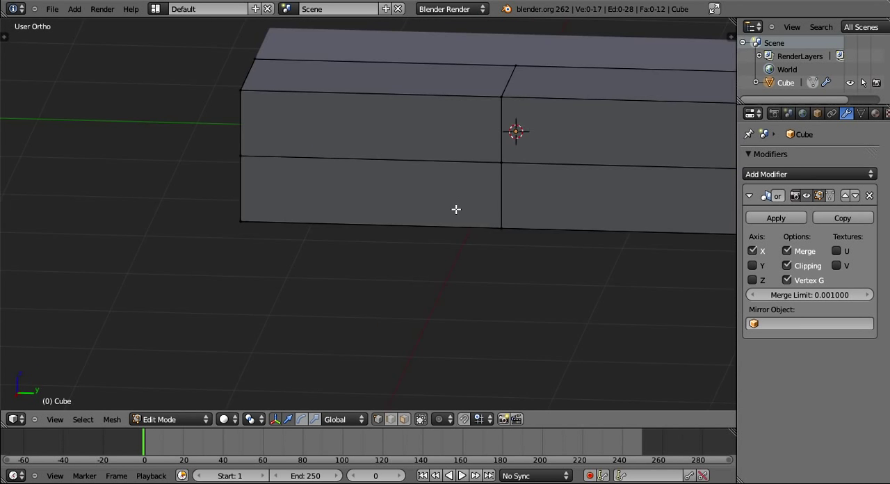
{"action": "mouse_move", "coordinate": [457, 209]}
{"action": "middle_mouse_down"}
{"action": "mouse_move", "coordinate": [344, 262]}
{"action": "mouse_move", "coordinate": [372, 215]}
{"action": "mouse_move", "coordinate": [380, 237]}
{"action": "mouse_move", "coordinate": [453, 241]}
{"action": "mouse_move", "coordinate": [435, 250]}
{"action": "middle_mouse_up"}
{"action": "key", "text": "c"}
{"action": "mouse_move", "coordinate": [365, 234]}
{"action": "left_mouse_down"}
{"action": "mouse_move", "coordinate": [288, 233]}
{"action": "mouse_move", "coordinate": [322, 169]}
{"action": "mouse_move", "coordinate": [324, 122]}
{"action": "left_mouse_up"}
{"action": "key", "text": "Escape"}
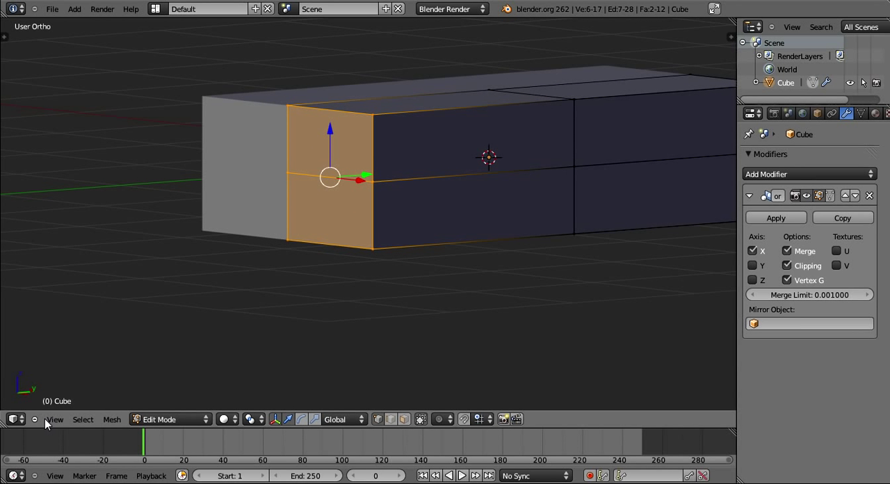
Rotate the selected end face about 34 degrees around the X axis to slant it.
{"action": "left_click", "coordinate": [56, 419]}
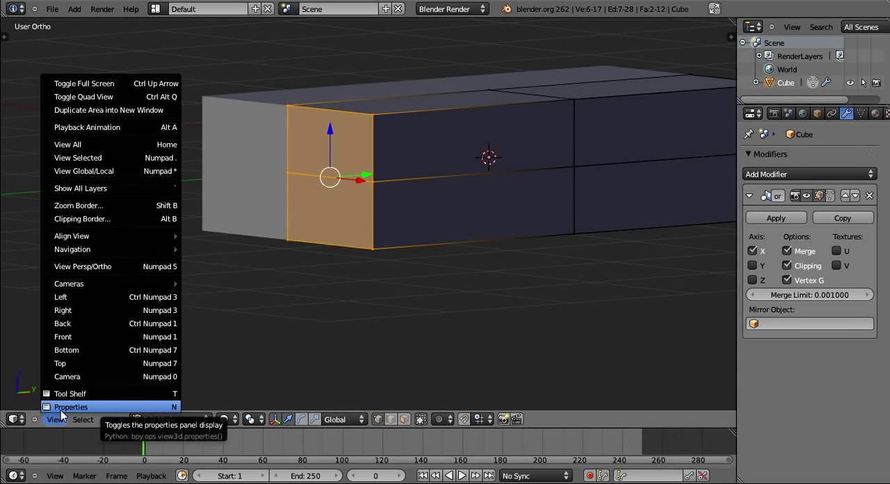
{"action": "left_click", "coordinate": [81, 337]}
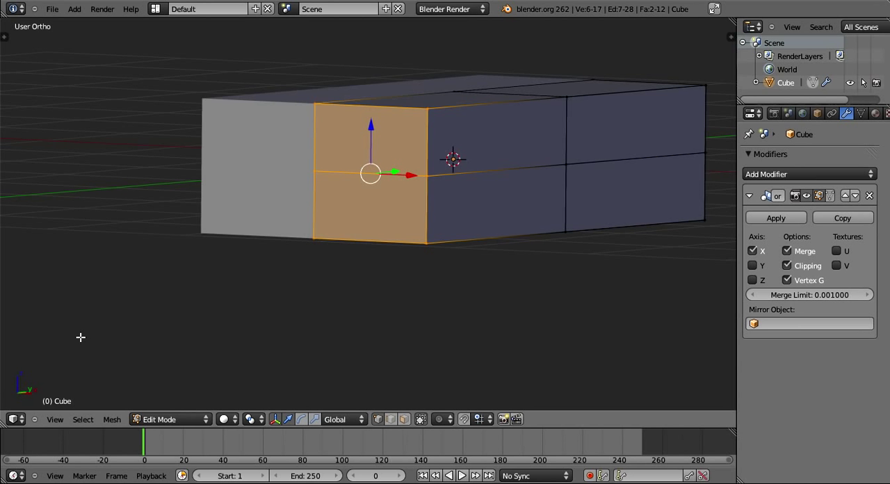
{"action": "middle_click_drag", "start_coordinate": [518, 204], "coordinate": [420, 244]}
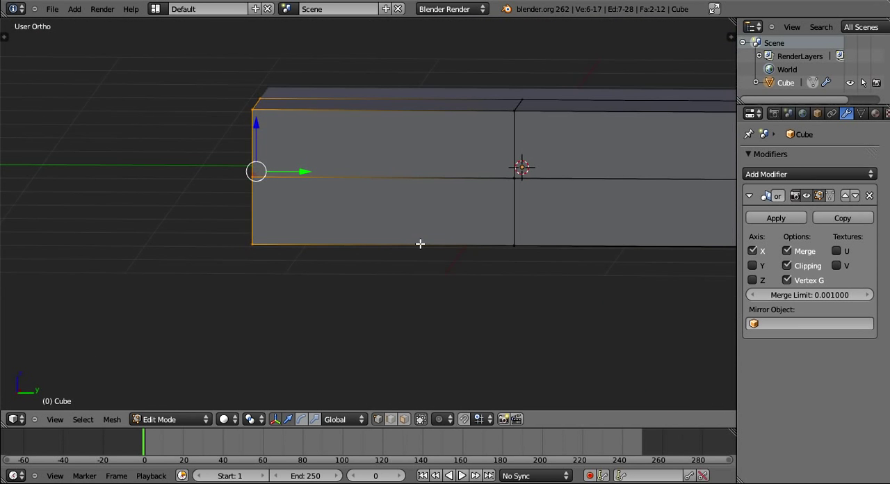
{"action": "key", "text": "r"}
{"action": "key", "text": "x"}
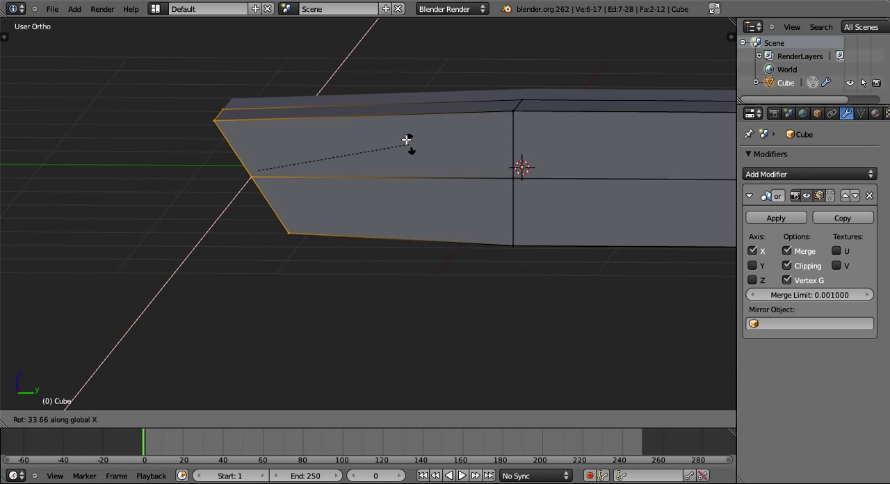
{"action": "left_click", "coordinate": [429, 200]}
Switch to the right orthographic view and scale the slanted end face by about 1.13 along Z.
{"action": "middle_click_drag", "start_coordinate": [429, 200], "coordinate": [408, 149]}
{"action": "left_click", "coordinate": [49, 420]}
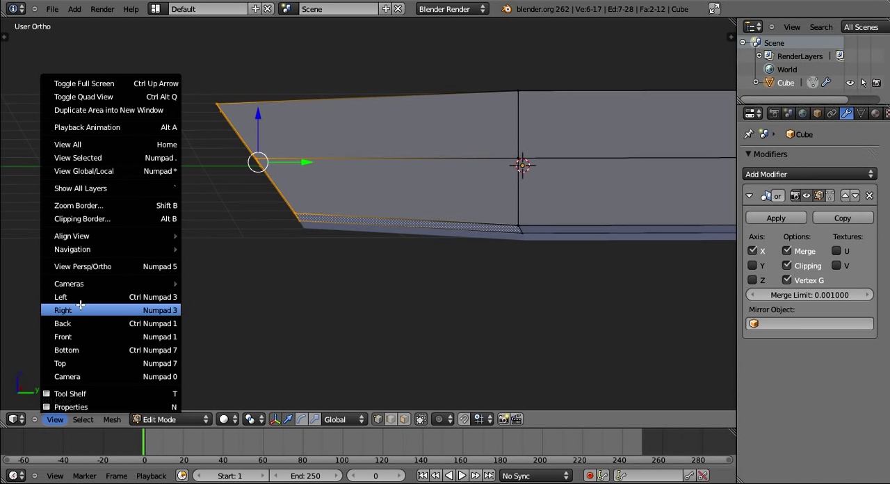
{"action": "left_click", "coordinate": [81, 310]}
{"action": "key", "text": "s"}
{"action": "key", "text": "z"}
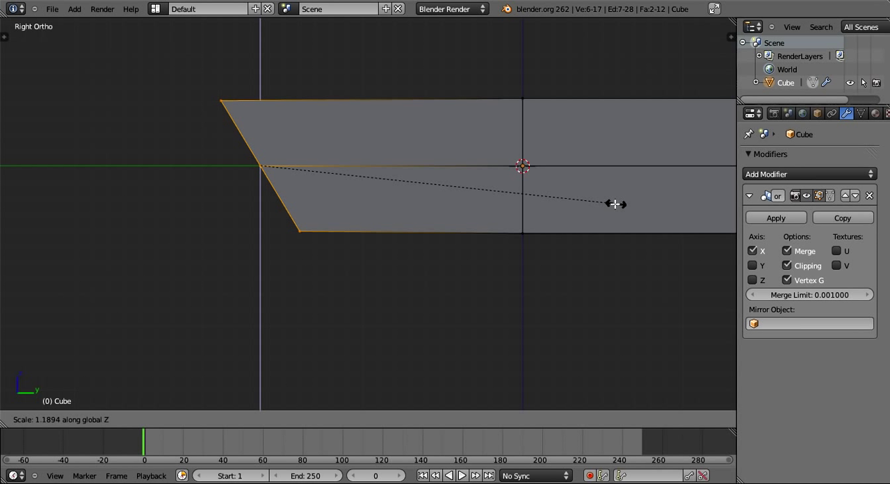
{"action": "left_click", "coordinate": [661, 189]}
Nudge the slanted end face up about 0.01 along Z and scale it by about 1.02 along Z.
{"action": "key", "text": "g"}
{"action": "key", "text": "z"}
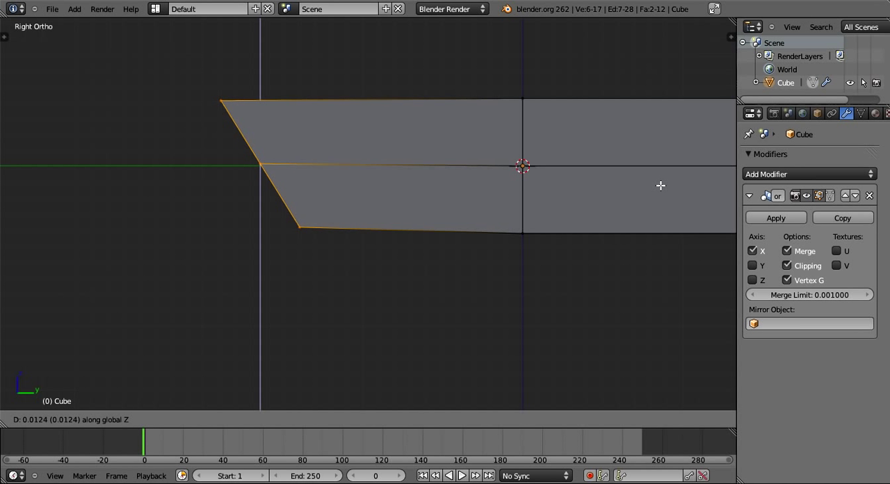
{"action": "left_click", "coordinate": [659, 185]}
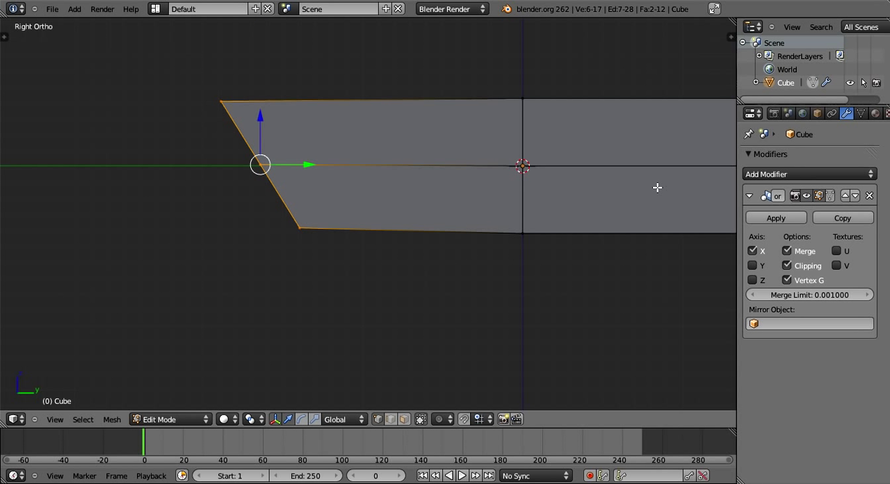
{"action": "key", "text": "s"}
{"action": "key", "text": "z"}
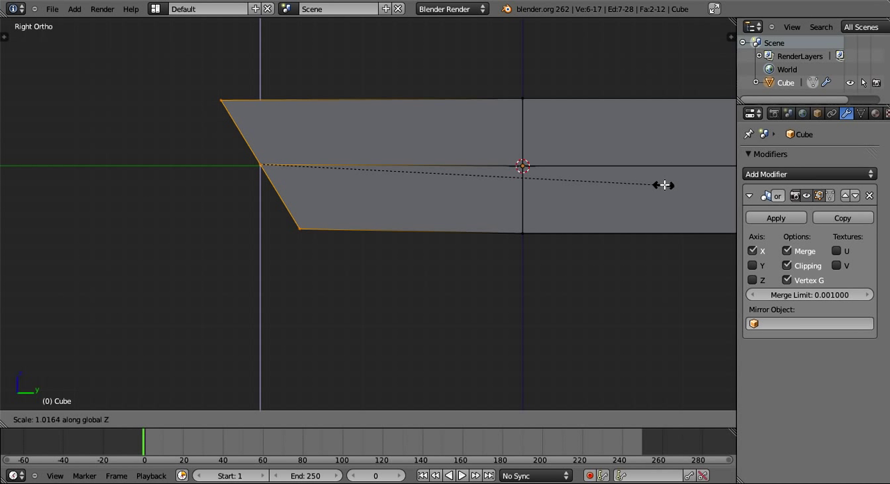
{"action": "left_click", "coordinate": [665, 185]}
{"action": "middle_click_drag", "start_coordinate": [233, 154], "coordinate": [422, 240]}
{"action": "key", "text": "Tab"}
{"action": "key", "text": "Tab"}
{"action": "key", "text": "a"}
Try adding a centred edge loop across the positive-Y half of the block, working from the top view.
{"action": "scroll", "coordinate": [422, 240], "scroll_direction": "down", "scroll_amount": 3}
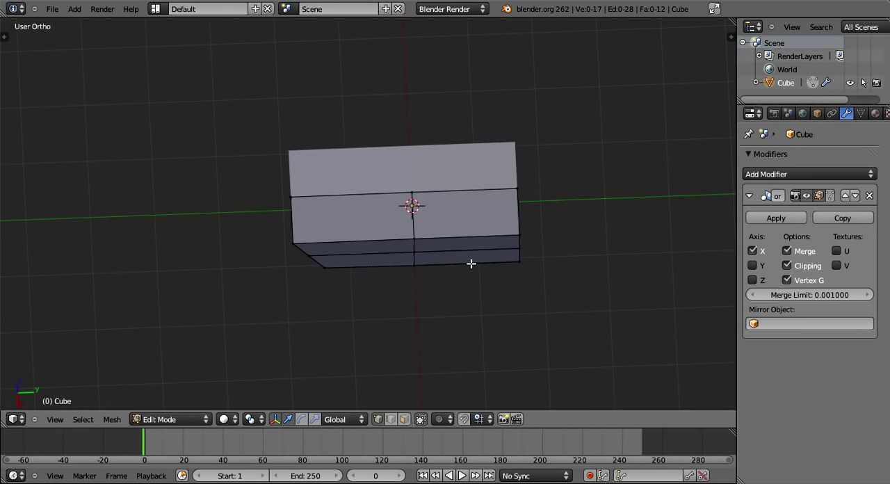
{"action": "middle_click_drag", "start_coordinate": [471, 263], "coordinate": [379, 302]}
{"action": "scroll", "coordinate": [380, 302], "scroll_direction": "up", "scroll_amount": 4}
{"action": "middle_click_drag", "start_coordinate": [394, 238], "coordinate": [367, 209], "text": "shift"}
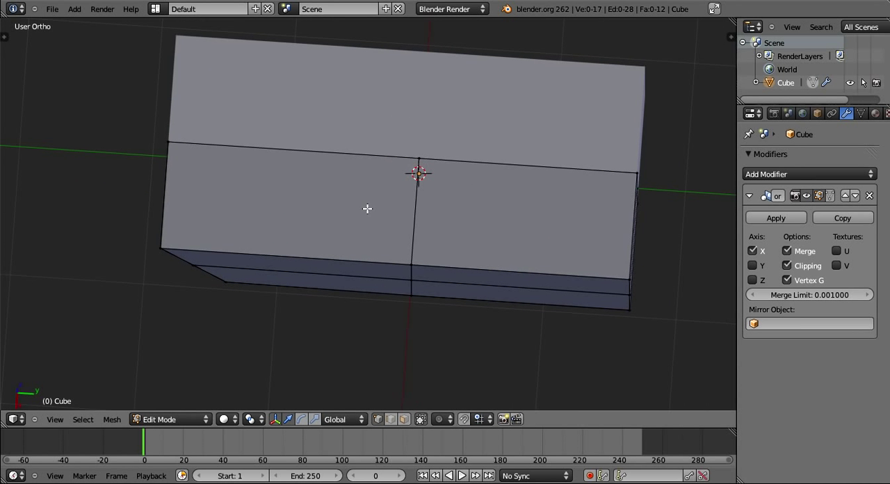
{"action": "left_click", "coordinate": [55, 419]}
{"action": "left_click", "coordinate": [79, 364]}
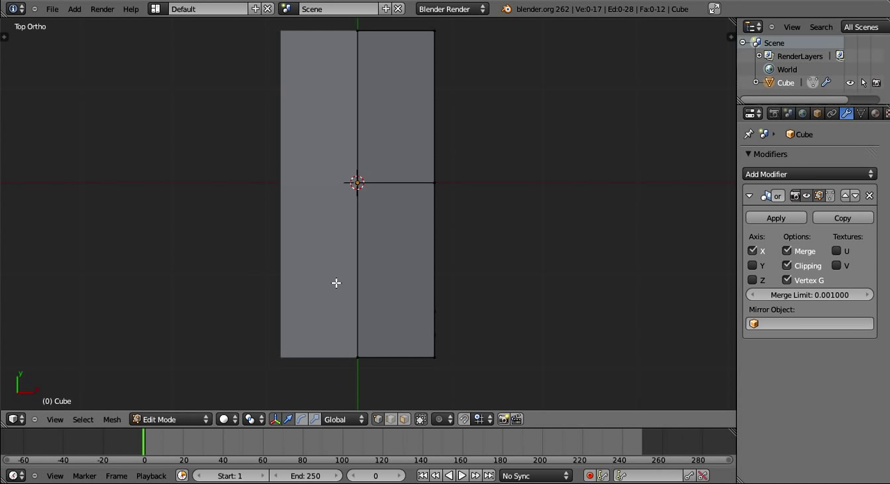
{"action": "key", "text": "ctrl+r"}
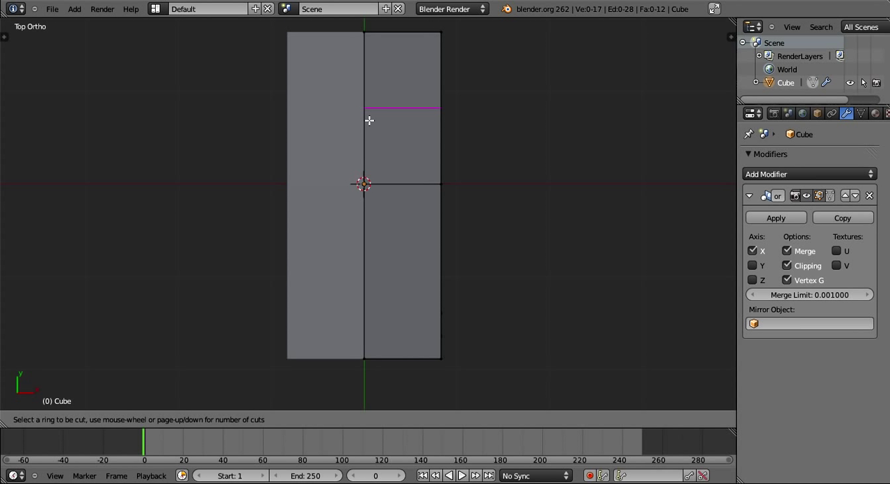
{"action": "left_click", "coordinate": [370, 120]}
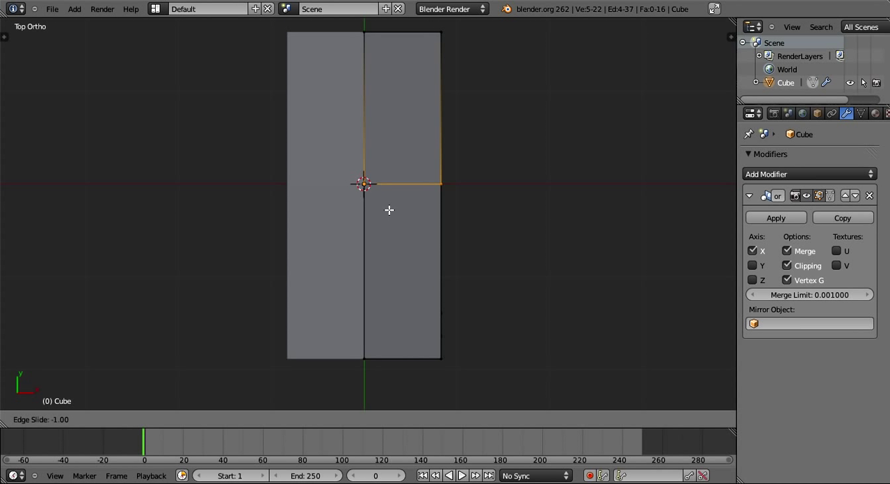
{"action": "right_click", "coordinate": [377, 282]}
{"action": "key", "text": "a"}
Try adding an edge loop in the negative-Y half, sliding it about 0.65 toward the slanted end.
{"action": "key", "text": "ctrl+r"}
{"action": "right_click", "coordinate": [394, 276]}
{"action": "middle_click_drag", "start_coordinate": [446, 275], "coordinate": [461, 258]}
{"action": "key", "text": "ctrl+r"}
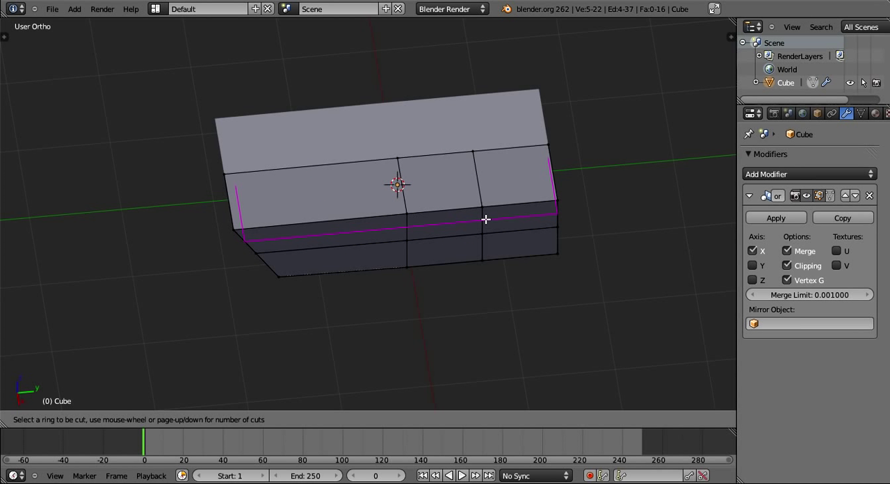
{"action": "left_click", "coordinate": [324, 222]}
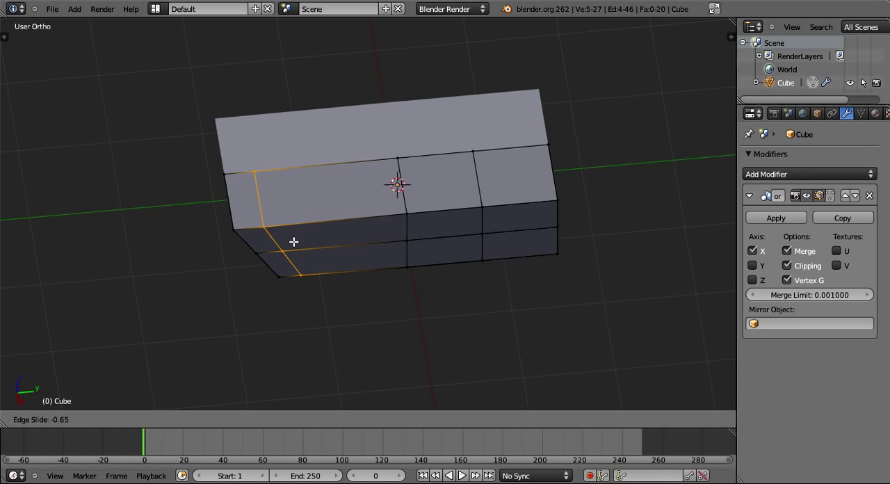
{"action": "left_click", "coordinate": [461, 210]}
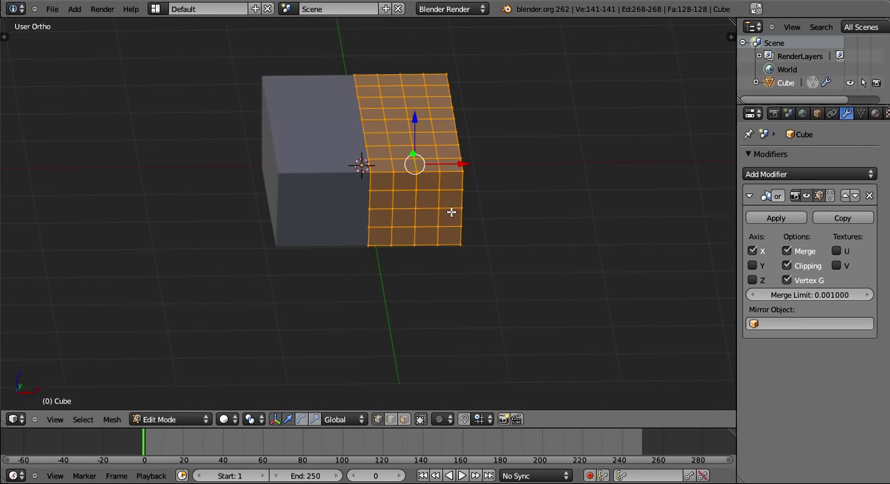
Leave mesh editing and add a Subdivision Surface modifier to the rounded, mirrored block.
{"action": "middle_click_drag", "start_coordinate": [454, 211], "coordinate": [475, 226]}
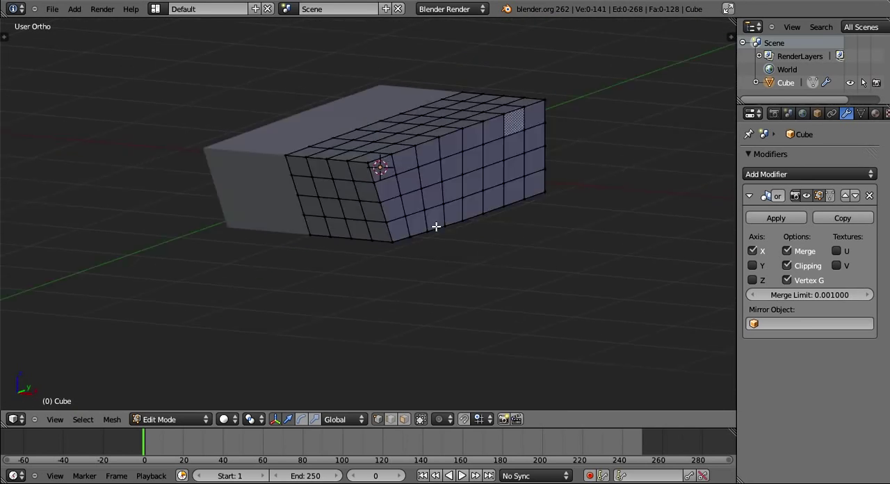
{"action": "middle_click_drag", "start_coordinate": [433, 225], "coordinate": [499, 246]}
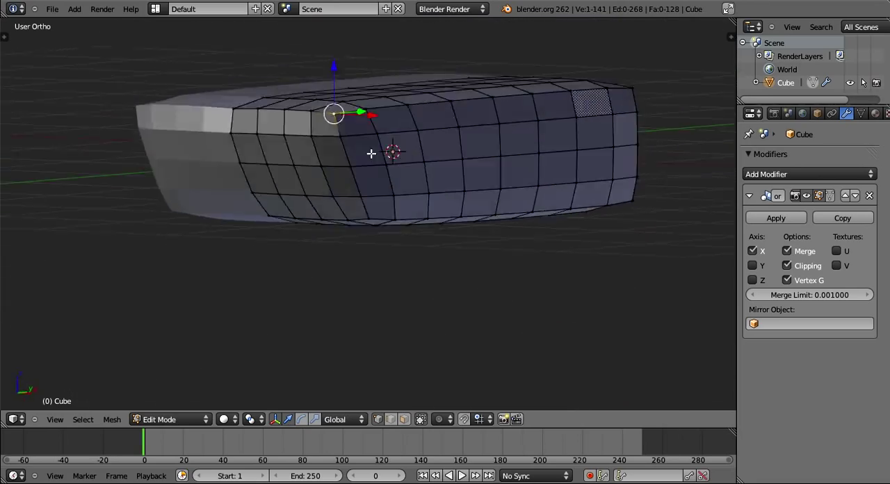
{"action": "middle_click_drag", "start_coordinate": [371, 151], "coordinate": [511, 171]}
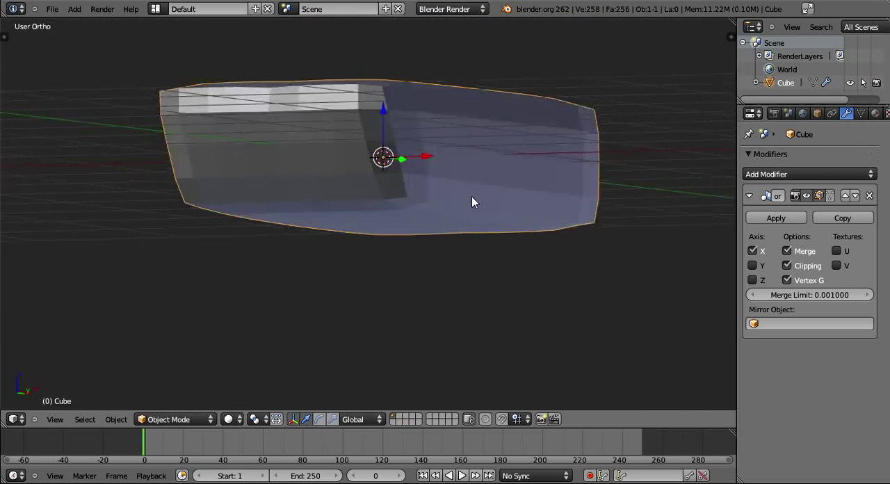
{"action": "middle_click_drag", "start_coordinate": [472, 201], "coordinate": [501, 208]}
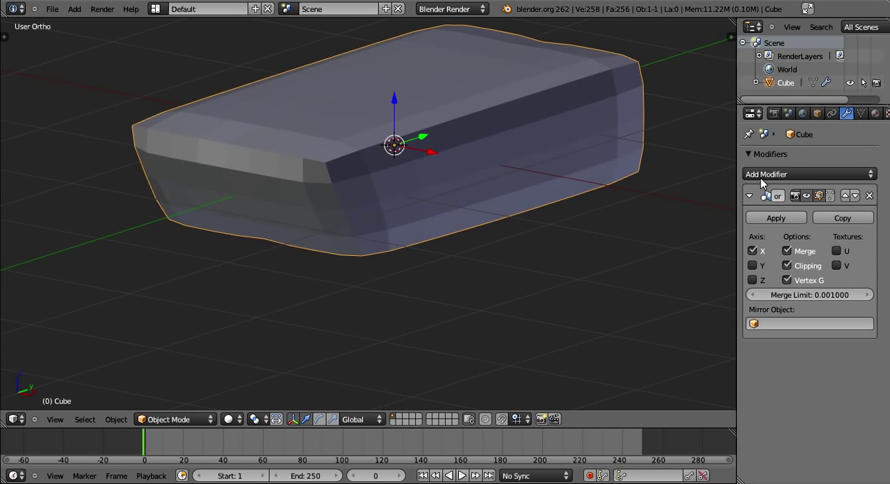
{"action": "middle_click_drag", "start_coordinate": [445, 264], "coordinate": [328, 324]}
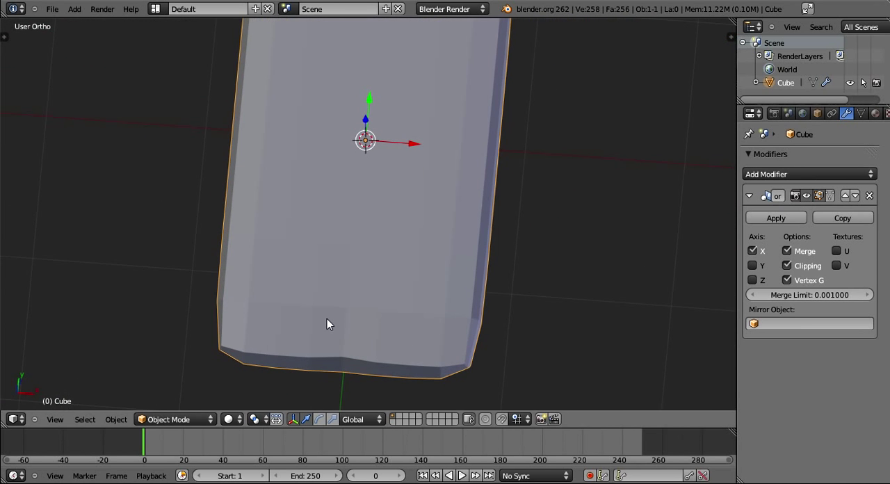
{"action": "left_click", "coordinate": [765, 174]}
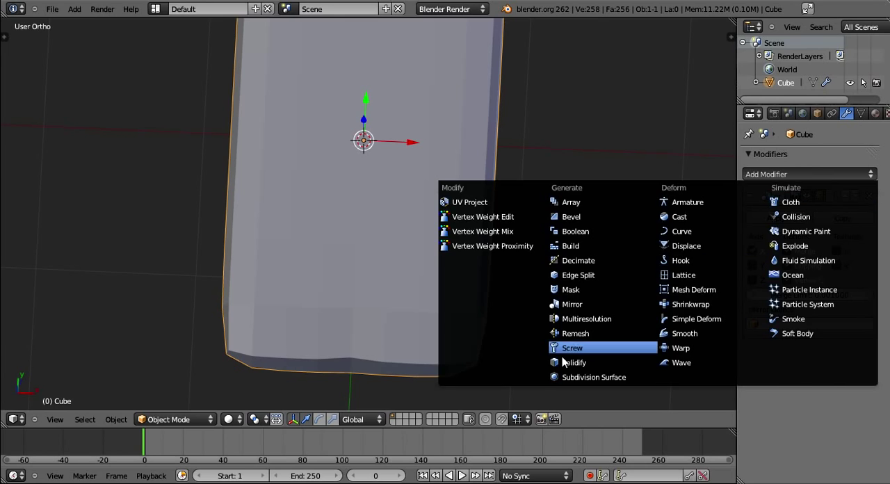
{"action": "left_click", "coordinate": [582, 377]}
Preview viewport subdivision level 2 on the Subdivision Surface modifier and return it to 1.
{"action": "middle_click_drag", "start_coordinate": [448, 235], "coordinate": [446, 289]}
{"action": "key", "text": "Tab"}
{"action": "middle_click_drag", "start_coordinate": [183, 204], "coordinate": [453, 260]}
{"action": "key", "text": "Tab"}
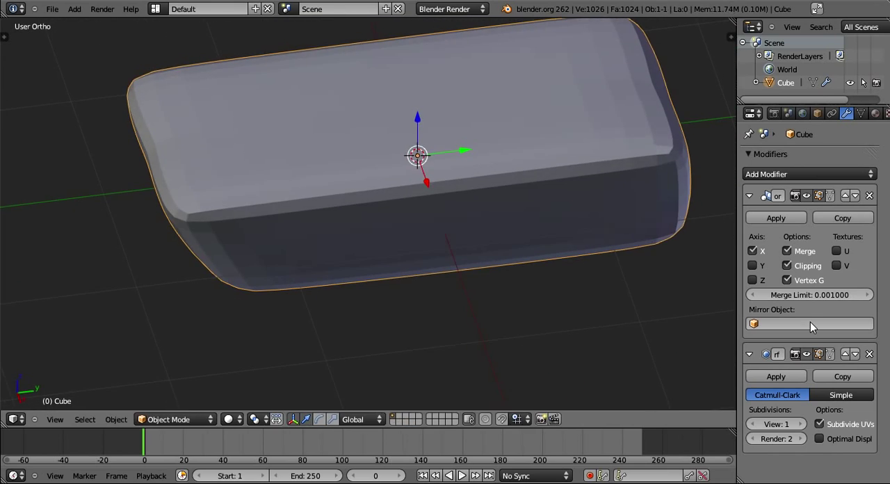
{"action": "left_click", "coordinate": [801, 424]}
{"action": "middle_click_drag", "start_coordinate": [480, 292], "coordinate": [577, 267]}
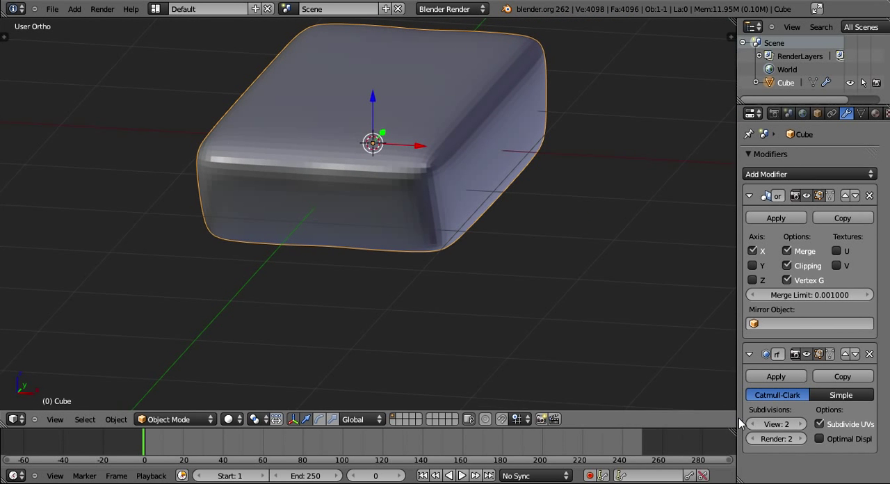
{"action": "left_click", "coordinate": [751, 423]}
Enter mesh editing and fit the edit cage to the results of the Mirror and Subdivision Surface modifiers.
{"action": "key", "text": "Tab"}
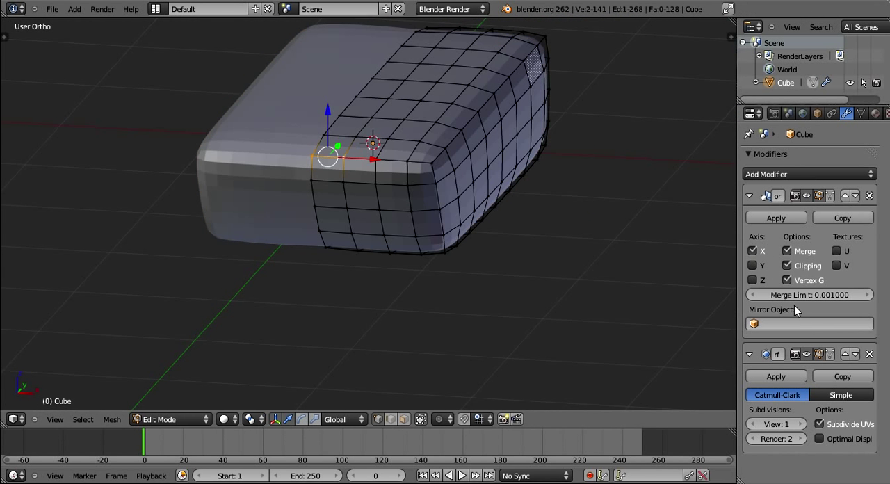
{"action": "left_click", "coordinate": [831, 355]}
{"action": "middle_click_drag", "start_coordinate": [708, 277], "coordinate": [721, 199]}
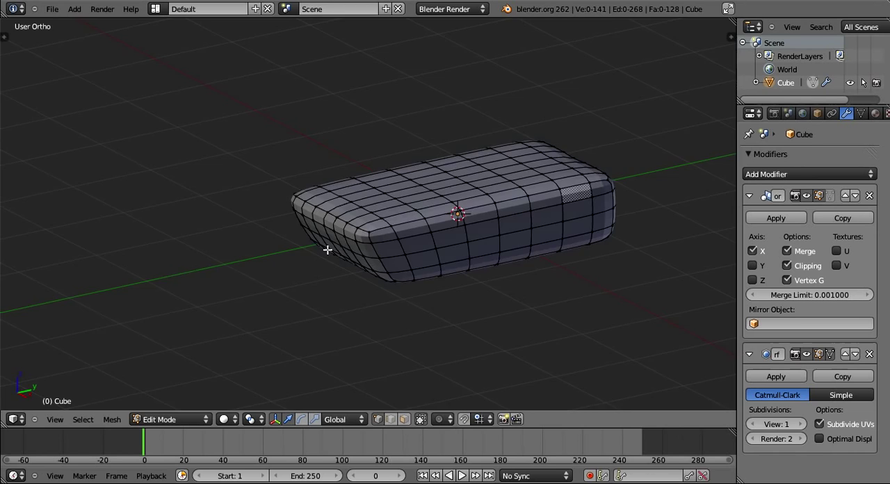
Select the five vertices along the upper edge of the slanted end and align them by scaling to 0 along Y.
{"action": "scroll", "coordinate": [328, 250], "scroll_direction": "up", "scroll_amount": 2}
{"action": "middle_click_drag", "start_coordinate": [330, 252], "coordinate": [313, 207]}
{"action": "right_click", "coordinate": [405, 263]}
{"action": "right_click", "coordinate": [387, 258], "text": "shift"}
{"action": "right_click", "coordinate": [368, 249], "text": "shift"}
{"action": "right_click", "coordinate": [347, 241], "text": "shift"}
{"action": "right_click", "coordinate": [329, 231], "text": "shift"}
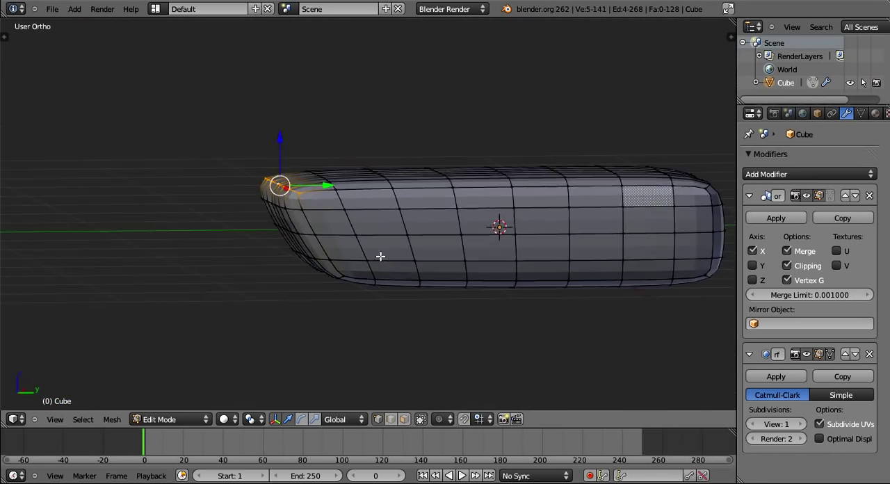
{"action": "middle_click_drag", "start_coordinate": [381, 256], "coordinate": [375, 309]}
{"action": "scroll", "coordinate": [375, 309], "scroll_direction": "up", "scroll_amount": 1}
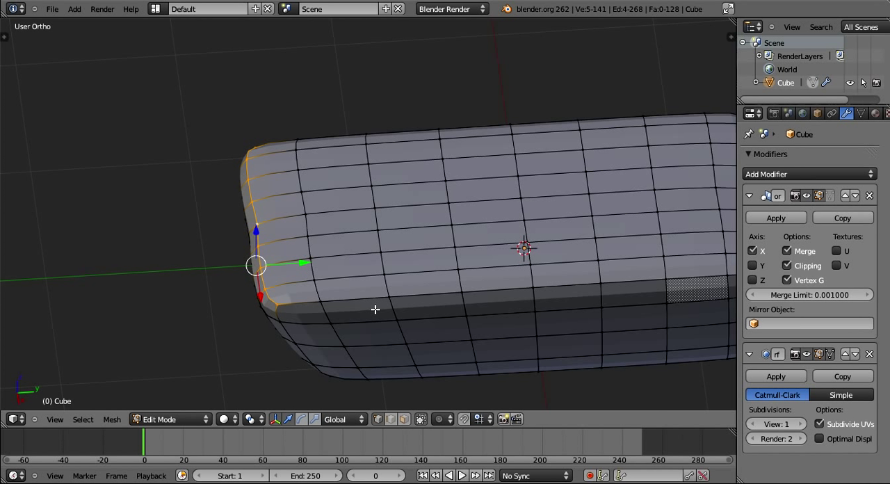
{"action": "key", "text": "s"}
{"action": "key", "text": "y"}
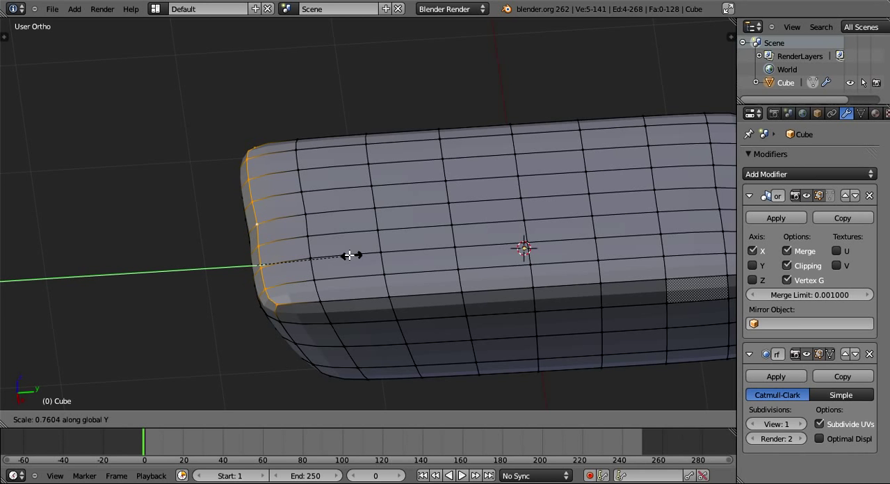
{"action": "type", "text": "0"}
{"action": "key", "text": "Return"}
{"action": "key", "text": "Tab"}
{"action": "middle_click_drag", "start_coordinate": [345, 257], "coordinate": [312, 210]}
{"action": "scroll", "coordinate": [290, 268], "scroll_direction": "up", "scroll_amount": 1}
{"action": "key", "text": "Tab"}
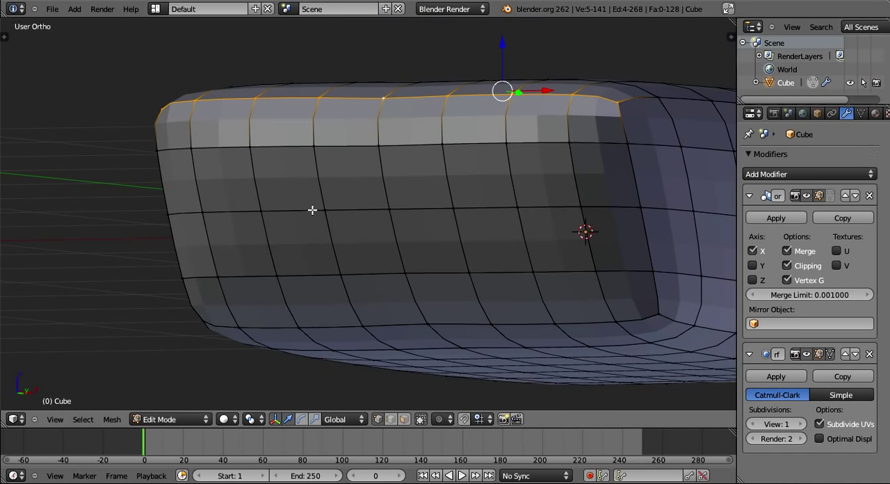
{"action": "right_click", "coordinate": [262, 210]}
{"action": "right_click", "coordinate": [325, 210]}
{"action": "right_click", "coordinate": [217, 278], "text": "shift"}
{"action": "right_click", "coordinate": [277, 276], "text": "shift"}
{"action": "middle_click_drag", "start_coordinate": [326, 278], "coordinate": [580, 234]}
{"action": "scroll", "coordinate": [334, 219], "scroll_direction": "up", "scroll_amount": 2}
{"action": "key", "text": "a"}
Cut a horizontal edge loop around the block through the lower row of faces on its slanted end.
{"action": "key", "text": "ctrl+r"}
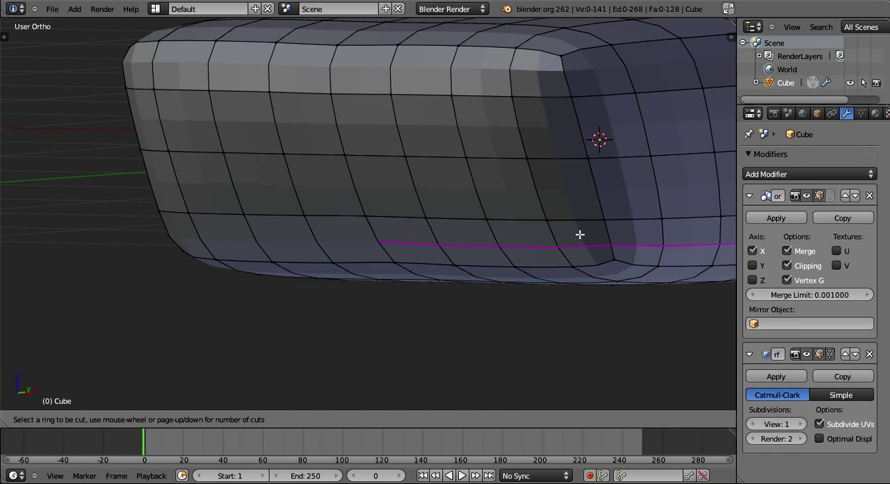
{"action": "left_click", "coordinate": [581, 234]}
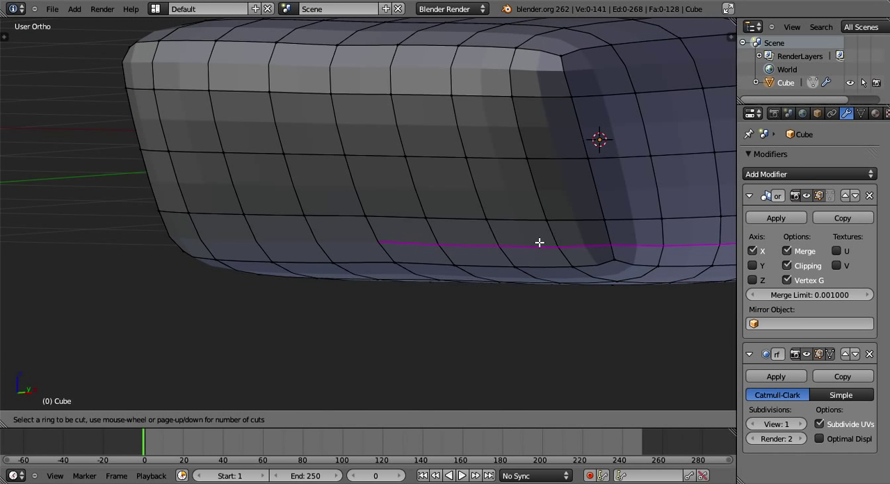
{"action": "left_click", "coordinate": [538, 243]}
{"action": "right_click", "coordinate": [538, 242]}
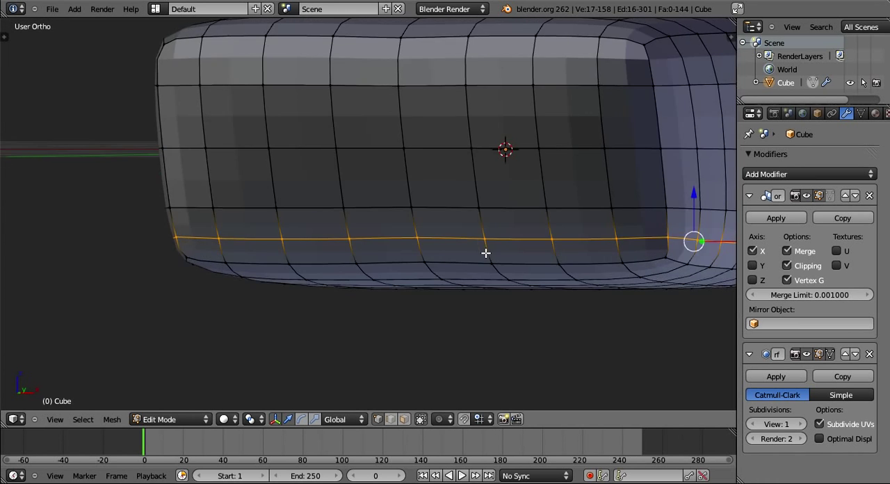
{"action": "middle_click_drag", "start_coordinate": [486, 253], "coordinate": [476, 254]}
Select the vertices of the central patch on the slanted end face, three face rows high and six columns wide across the mirror.
{"action": "right_click", "coordinate": [507, 210]}
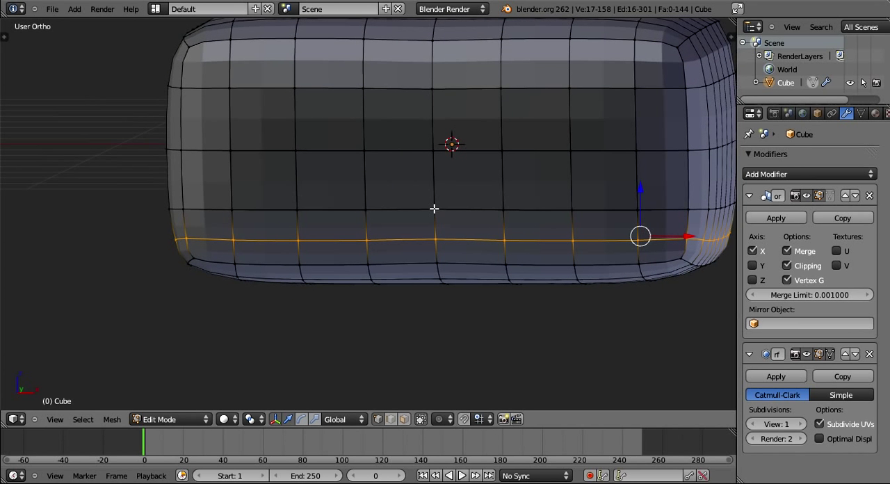
{"action": "right_click", "coordinate": [434, 209], "text": "shift"}
{"action": "right_click", "coordinate": [576, 210], "text": "shift"}
{"action": "right_click", "coordinate": [638, 209], "text": "shift"}
{"action": "right_click", "coordinate": [637, 149], "text": "shift"}
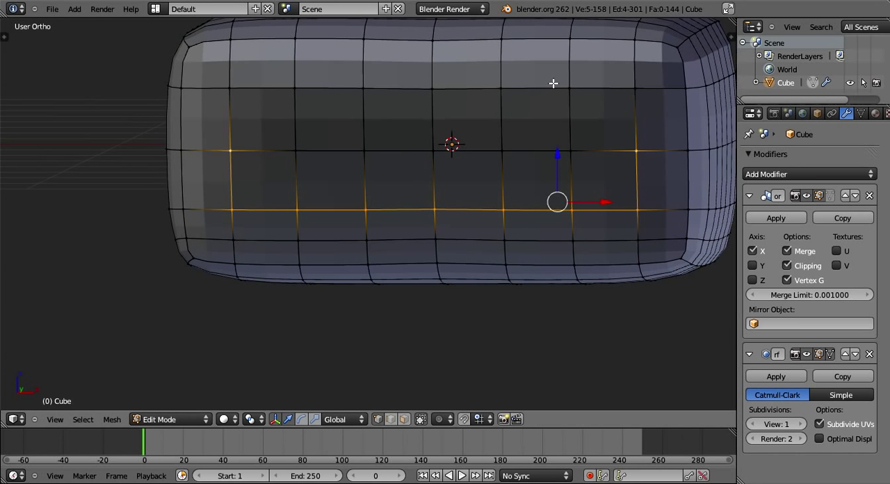
{"action": "right_click", "coordinate": [638, 88], "text": "shift"}
{"action": "right_click", "coordinate": [569, 88], "text": "shift"}
{"action": "right_click", "coordinate": [427, 85], "text": "shift"}
{"action": "right_click", "coordinate": [428, 150], "text": "shift"}
{"action": "right_click", "coordinate": [580, 151], "text": "shift"}
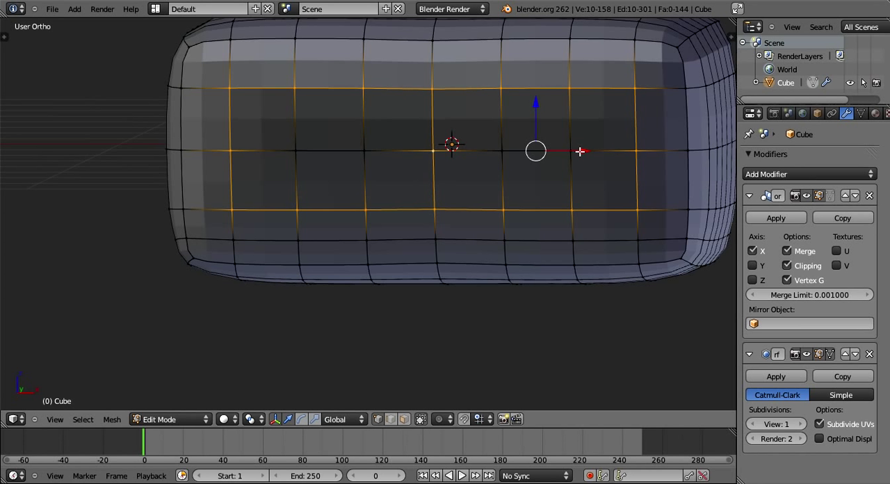
{"action": "right_click", "coordinate": [504, 151], "text": "shift"}
{"action": "right_click", "coordinate": [580, 151], "text": "shift"}
{"action": "right_click", "coordinate": [627, 231], "text": "shift"}
{"action": "right_click", "coordinate": [572, 234], "text": "shift"}
{"action": "right_click", "coordinate": [497, 226], "text": "shift"}
{"action": "right_click", "coordinate": [443, 237], "text": "shift"}
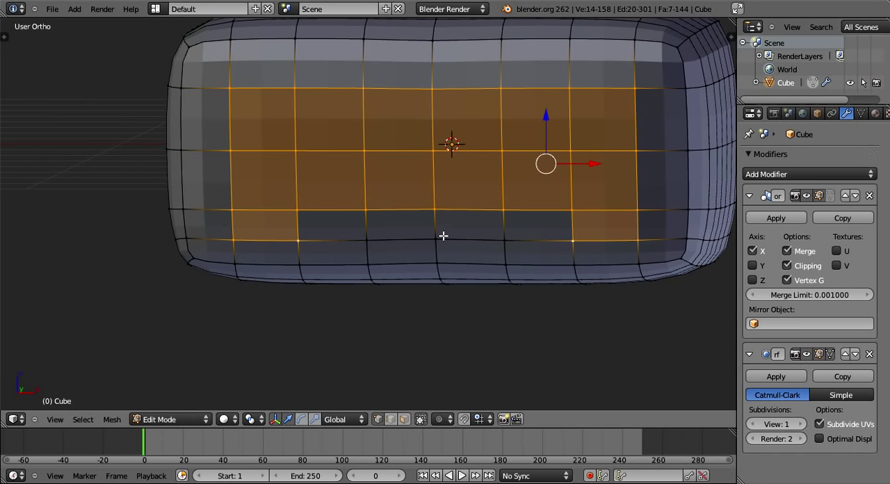
Extrude the selected end-face patch and push it inward along Y into a recess, with a further move of about 0.32.
{"action": "middle_click_drag", "start_coordinate": [560, 244], "coordinate": [402, 257]}
{"action": "key", "text": "s"}
{"action": "left_click", "coordinate": [407, 262]}
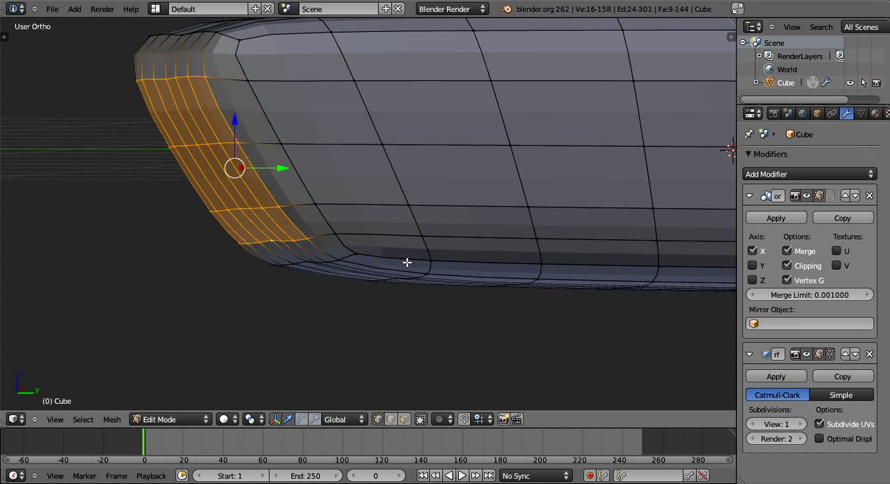
{"action": "key", "text": "e"}
{"action": "right_click", "coordinate": [354, 234]}
{"action": "middle_click_drag", "start_coordinate": [354, 234], "coordinate": [425, 232]}
{"action": "key", "text": "g"}
{"action": "key", "text": "y"}
{"action": "left_click", "coordinate": [516, 238]}
{"action": "key", "text": "g"}
{"action": "key", "text": "y"}
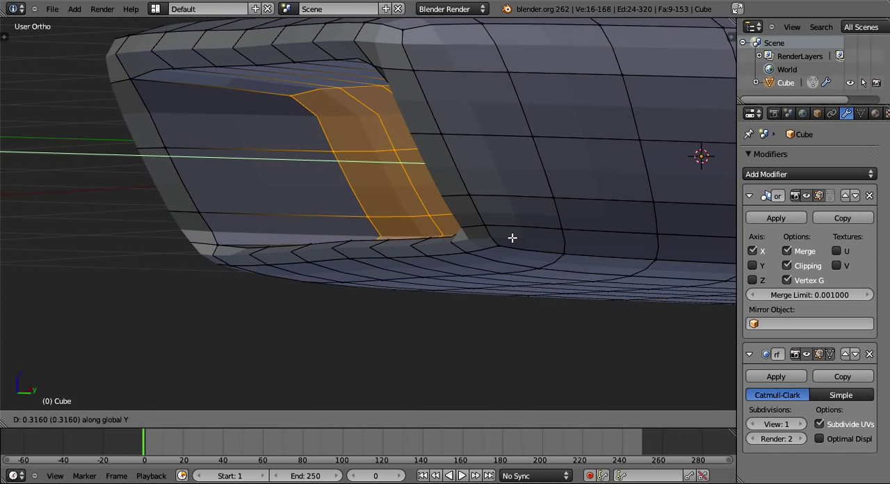